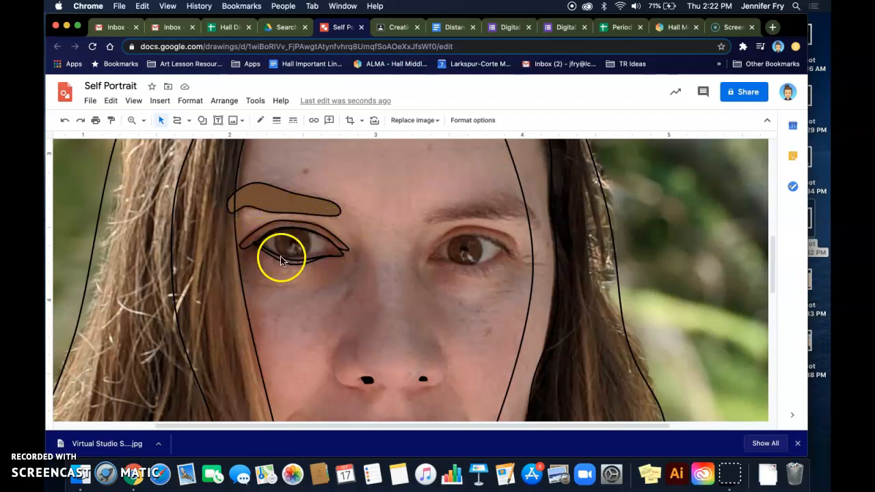
Draw an oval over the left eye's iris and give it a transparent fill
{"action": "left_click", "coordinate": [201, 120]}
{"action": "mouse_move", "coordinate": [222, 138]}
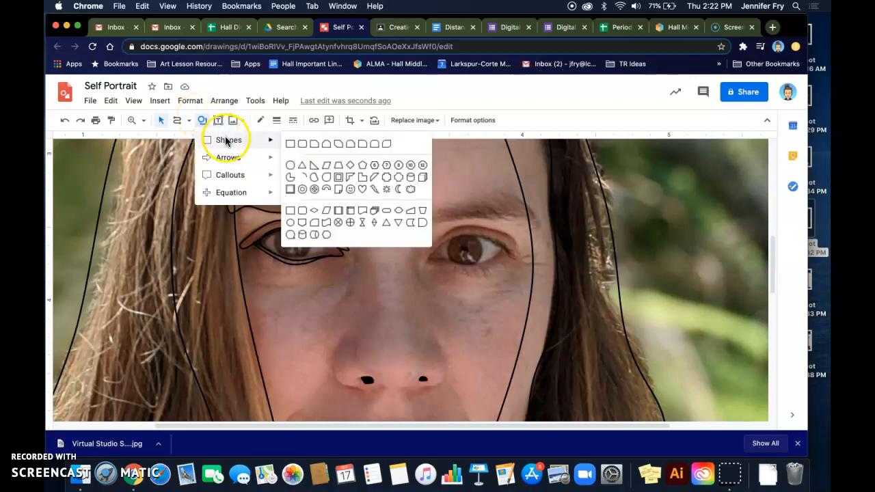
{"action": "left_click", "coordinate": [291, 164]}
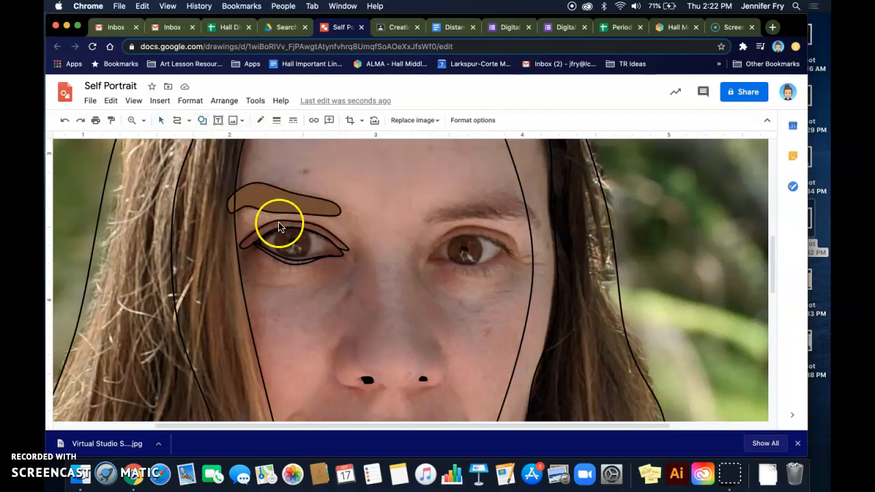
{"action": "left_click_drag", "start_coordinate": [275, 226], "coordinate": [307, 259]}
{"action": "left_click", "coordinate": [260, 120]}
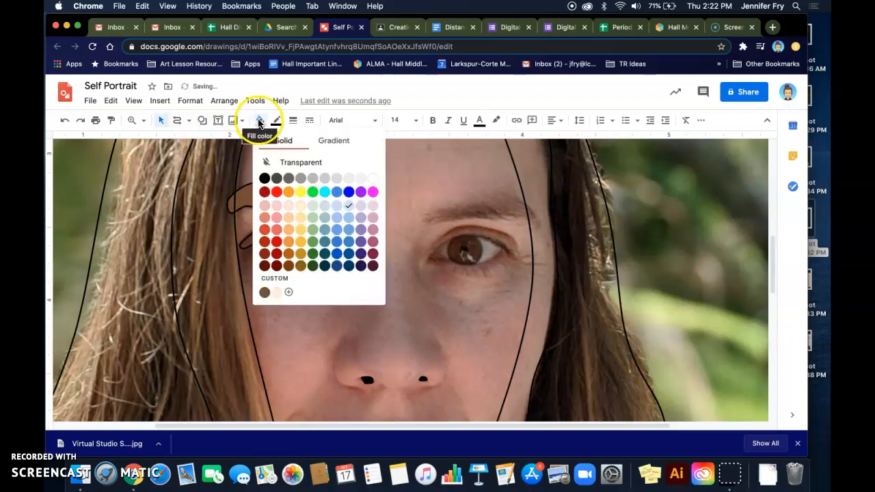
{"action": "left_click", "coordinate": [286, 161]}
Nudge the iris circle with the arrow keys until it sits over the iris
{"action": "key", "text": "Down"}
{"action": "key", "text": "Up"}
{"action": "key", "text": "shift+Right"}
{"action": "key", "text": "shift+Down"}
{"action": "key", "text": "shift+Right"}
{"action": "key", "text": "shift+Down"}
{"action": "key", "text": "shift+Down"}
{"action": "key", "text": "shift+Down"}
{"action": "key", "text": "shift+Down"}
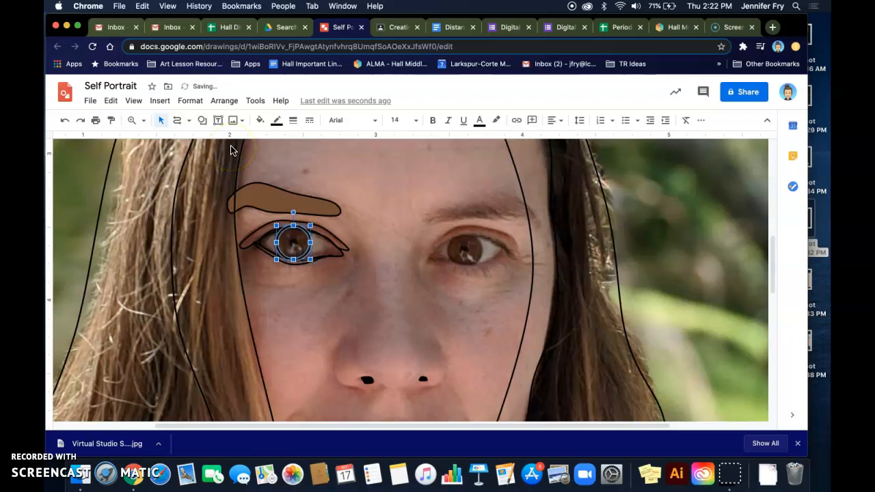
{"action": "key", "text": "shift+Left"}
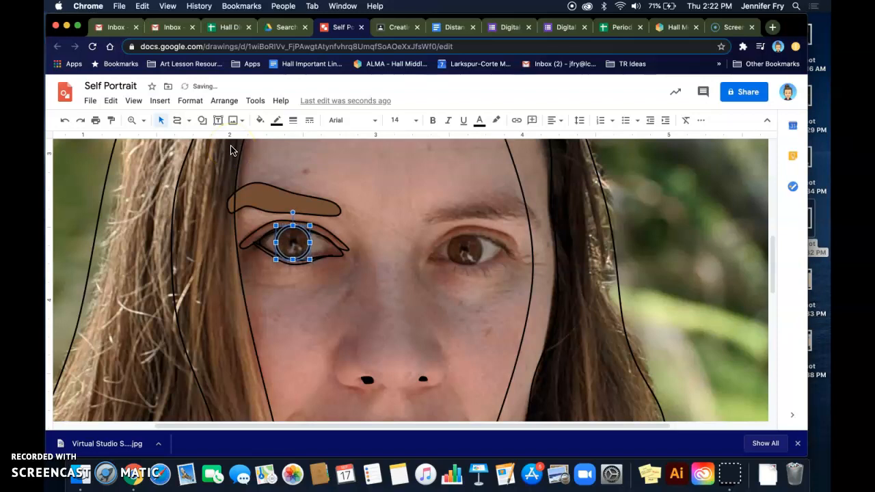
{"action": "left_click", "coordinate": [368, 210]}
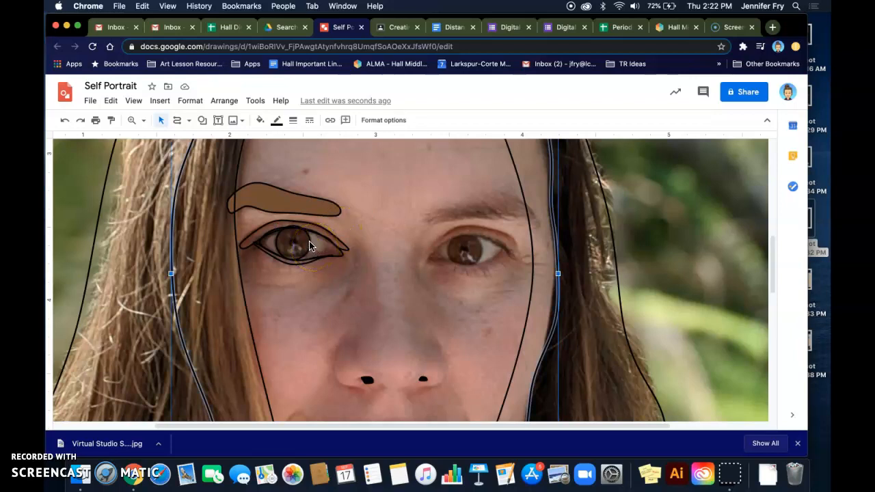
Enlarge the iris circle to fit the eye and nudge it into position
{"action": "left_click", "coordinate": [277, 260]}
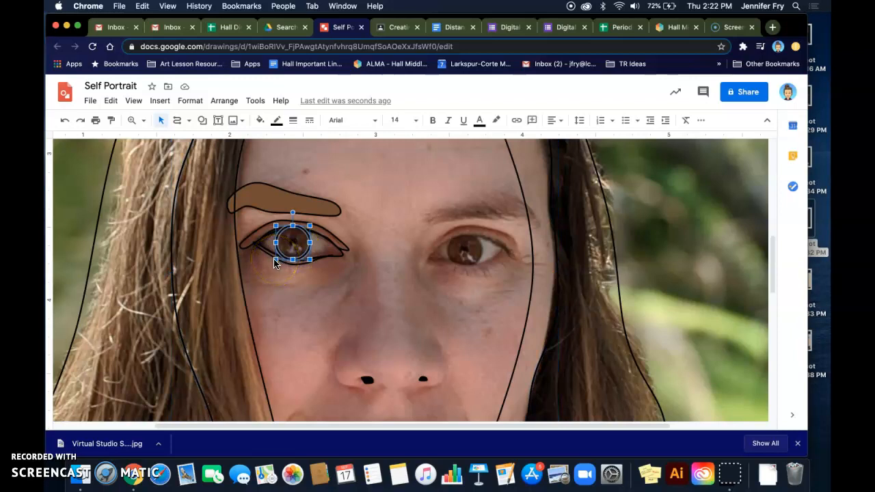
{"action": "left_click_drag", "start_coordinate": [274, 262], "coordinate": [272, 265]}
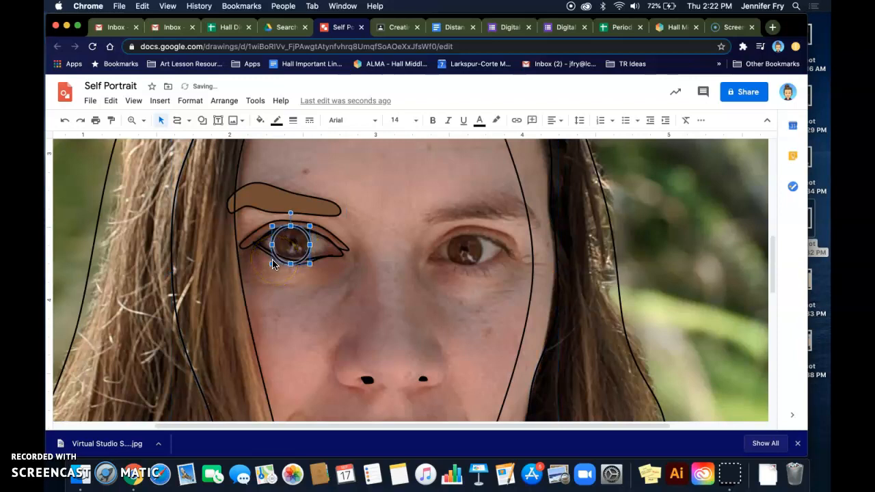
{"action": "key", "text": "Up"}
{"action": "key", "text": "Up"}
{"action": "key", "text": "Up"}
{"action": "key", "text": "Up"}
{"action": "key", "text": "Up"}
{"action": "key", "text": "Up"}
{"action": "key", "text": "Down"}
{"action": "key", "text": "Down"}
{"action": "key", "text": "Down"}
{"action": "key", "text": "Down"}
{"action": "key", "text": "Down"}
{"action": "key", "text": "Down"}
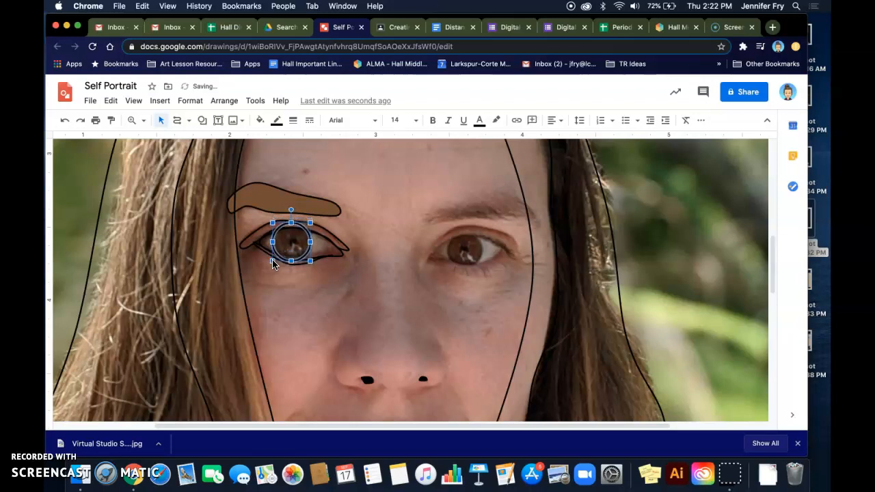
{"action": "key", "text": "Down"}
{"action": "key", "text": "Right"}
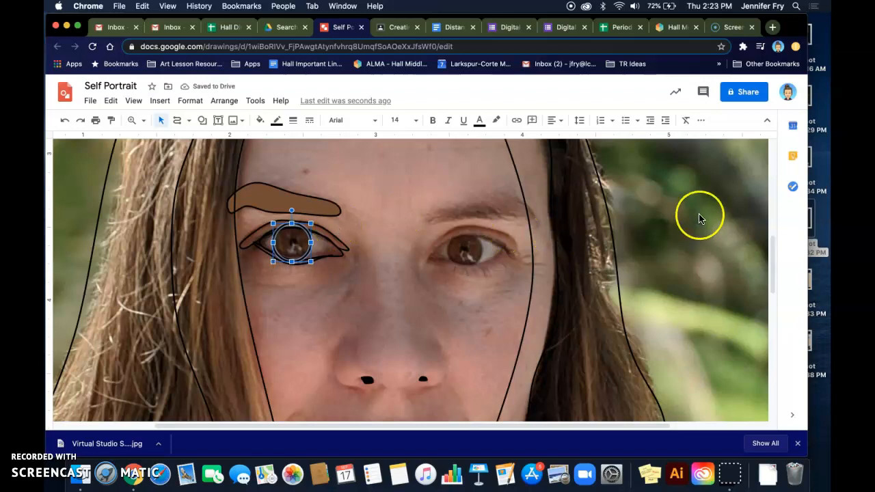
{"action": "left_click", "coordinate": [681, 212]}
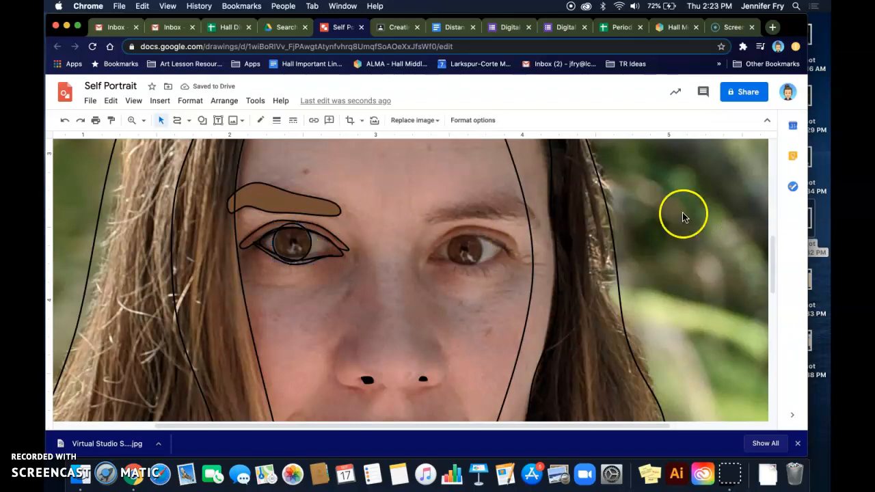
Move a small pupil circle inside the iris and select both circles together
{"action": "left_click", "coordinate": [309, 252]}
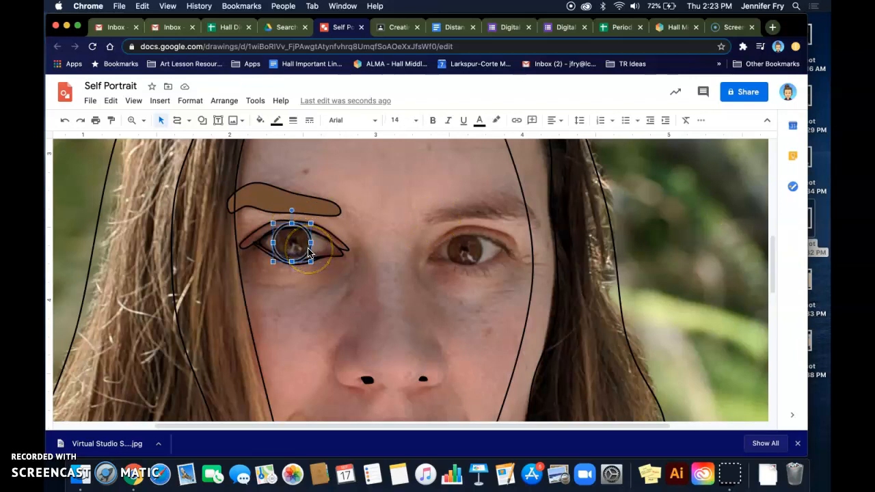
{"action": "mouse_move", "coordinate": [309, 251]}
{"action": "left_mouse_down"}
{"action": "mouse_move", "coordinate": [343, 275]}
{"action": "mouse_move", "coordinate": [311, 265]}
{"action": "left_mouse_up"}
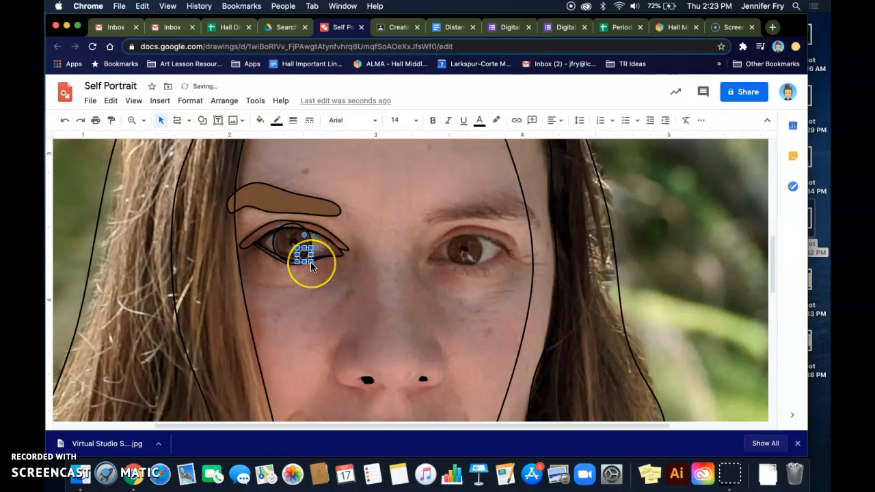
{"action": "key", "text": "Up"}
{"action": "key", "text": "Up"}
{"action": "key", "text": "Left"}
{"action": "key", "text": "Down"}
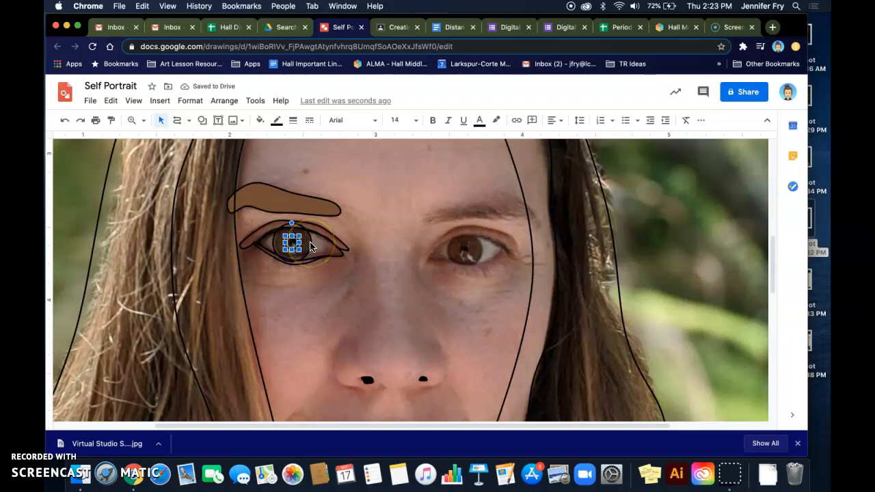
{"action": "left_click", "coordinate": [310, 246]}
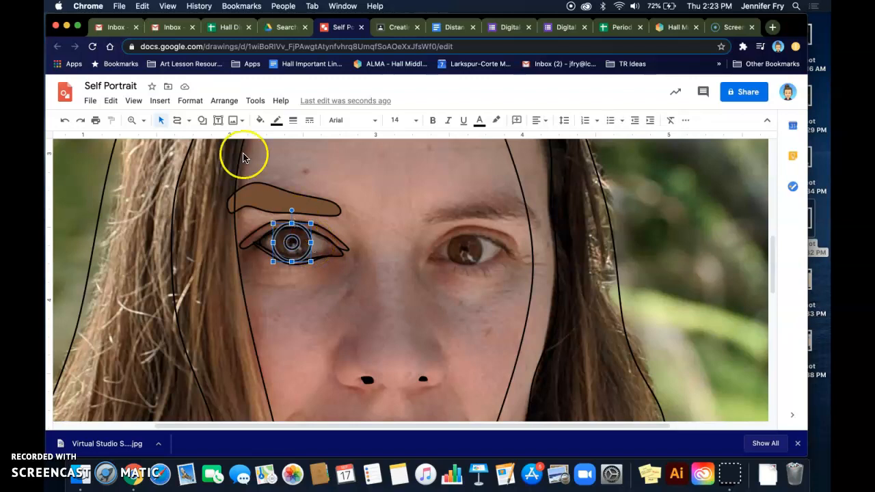
Align the pupil and iris circles to centre and middle
{"action": "left_click", "coordinate": [227, 101]}
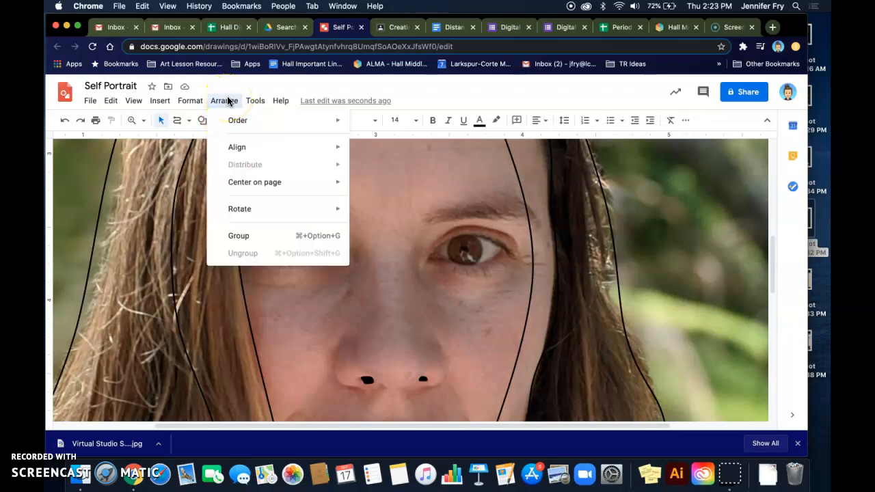
{"action": "mouse_move", "coordinate": [340, 149]}
{"action": "left_click", "coordinate": [365, 167]}
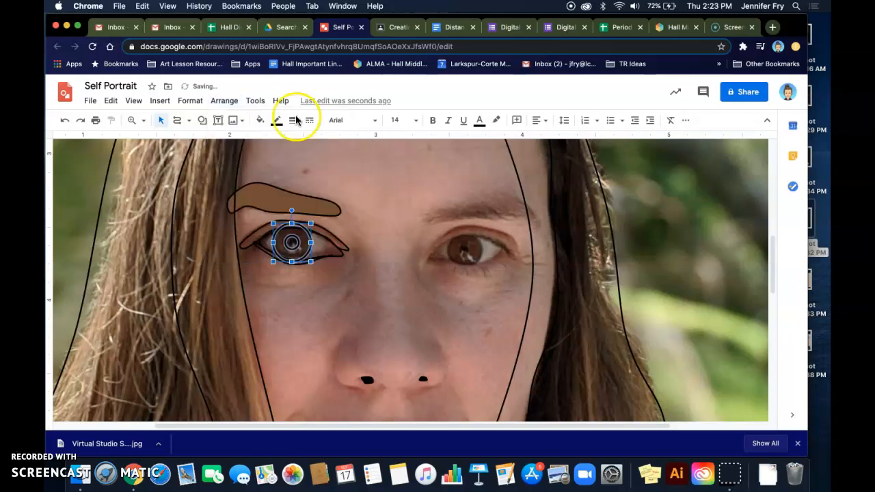
{"action": "left_click", "coordinate": [224, 101]}
{"action": "mouse_move", "coordinate": [266, 152]}
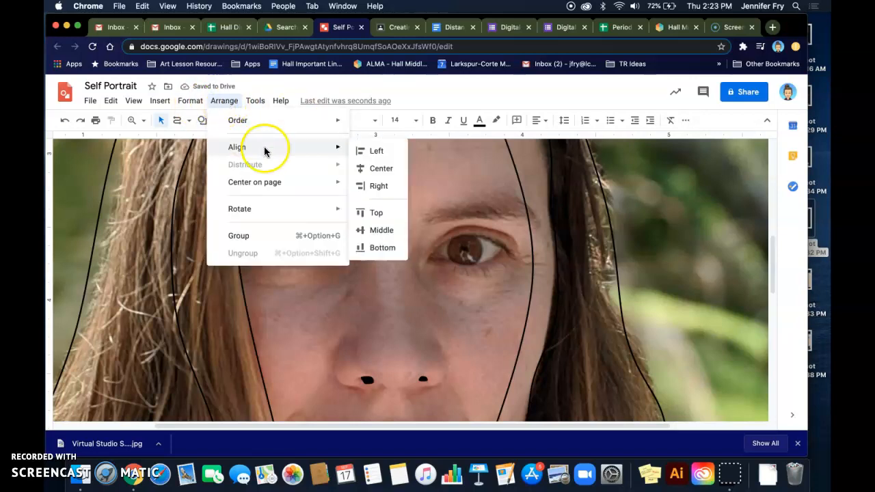
{"action": "left_click", "coordinate": [373, 229]}
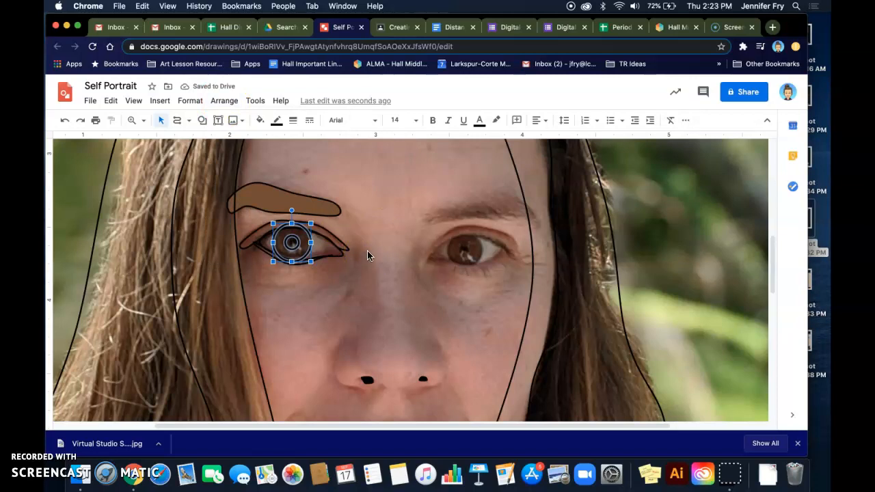
Select the hair outline shape and fill it light orange
{"action": "left_click", "coordinate": [375, 244]}
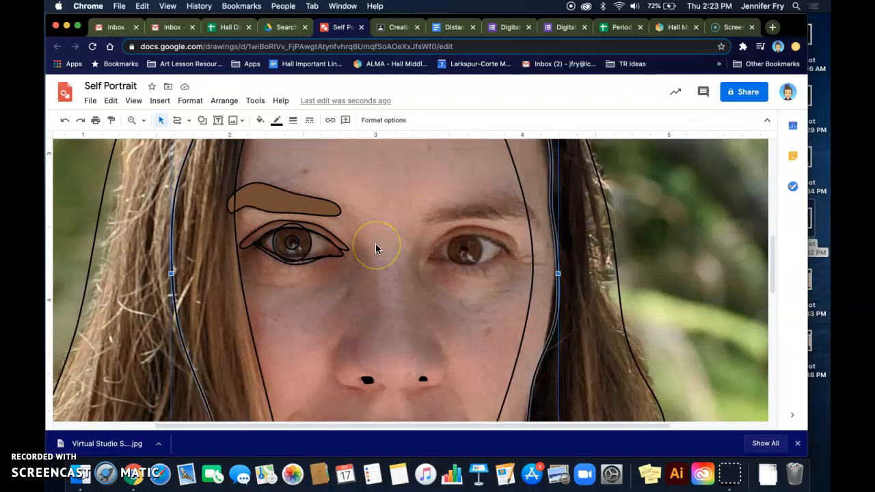
{"action": "left_click", "coordinate": [387, 236]}
{"action": "left_click", "coordinate": [341, 254]}
{"action": "left_click", "coordinate": [244, 313]}
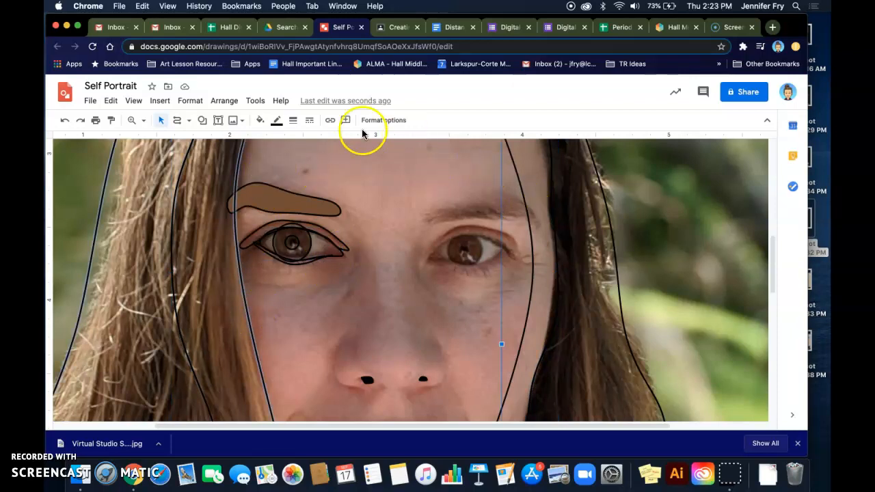
{"action": "left_click", "coordinate": [259, 120]}
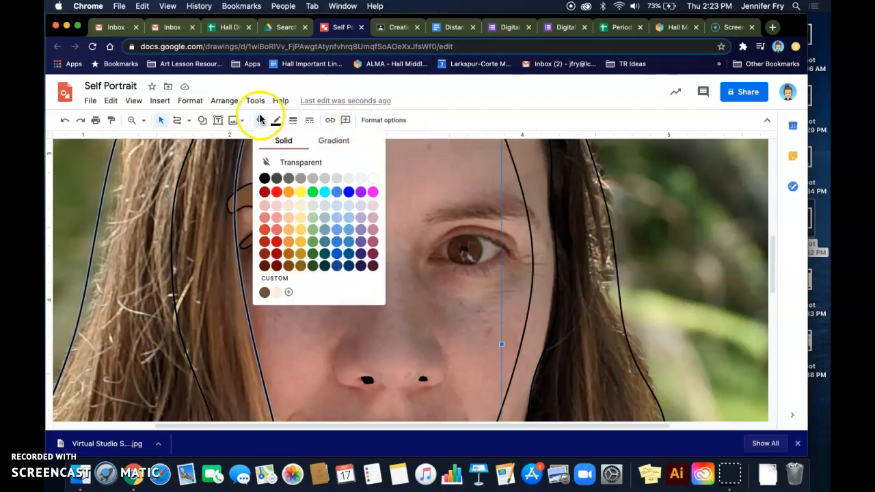
{"action": "left_click", "coordinate": [288, 207]}
{"action": "key", "text": "super+z"}
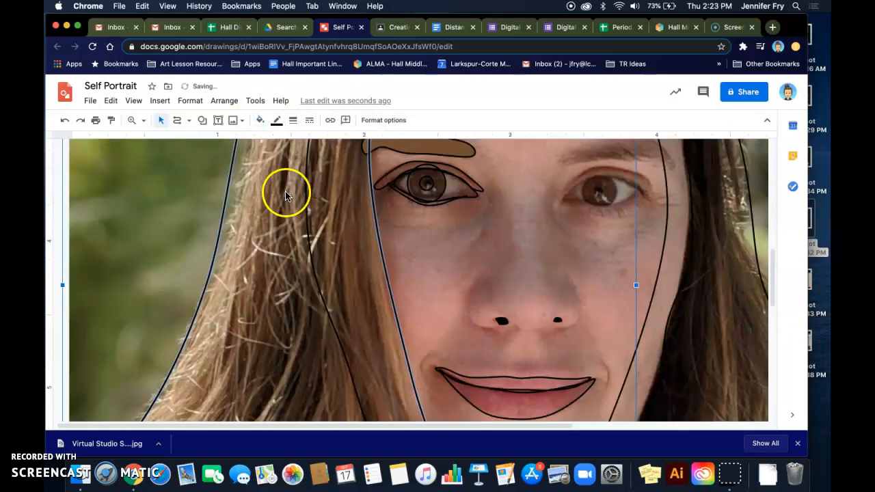
{"action": "left_click", "coordinate": [658, 275]}
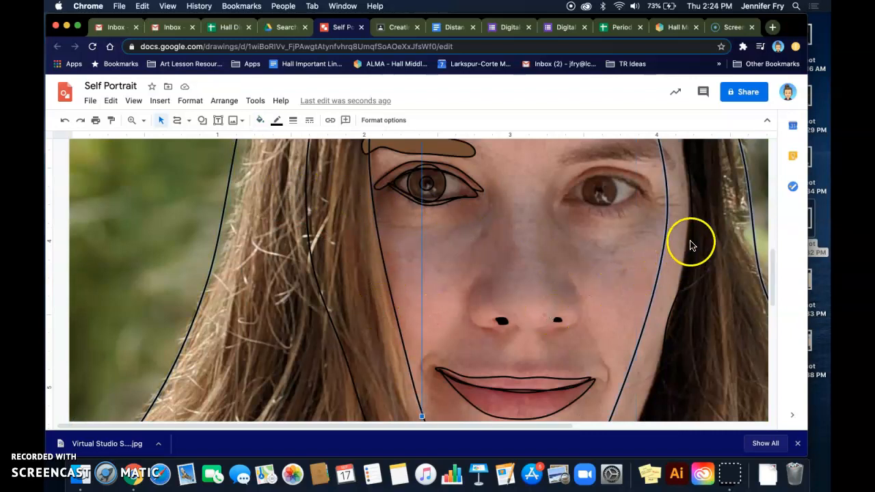
{"action": "scroll", "coordinate": [692, 203], "scroll_direction": "up", "scroll_amount": 6}
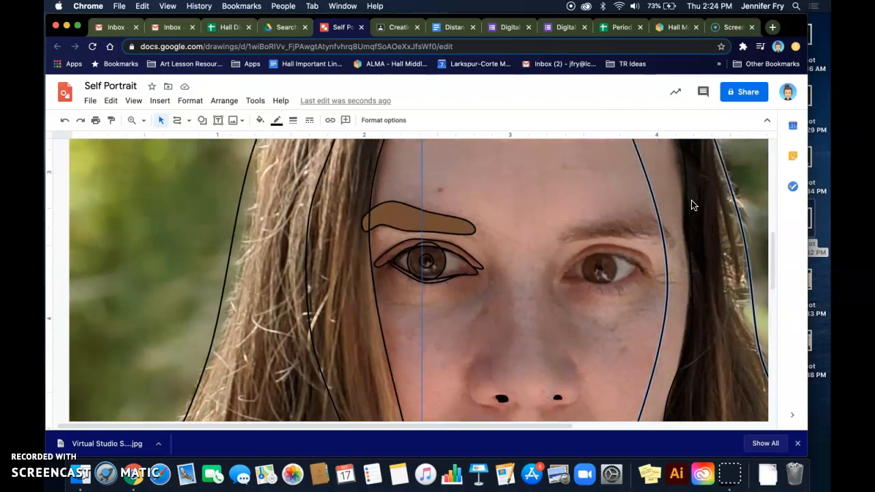
{"action": "scroll", "coordinate": [691, 204], "scroll_direction": "up", "scroll_amount": 1}
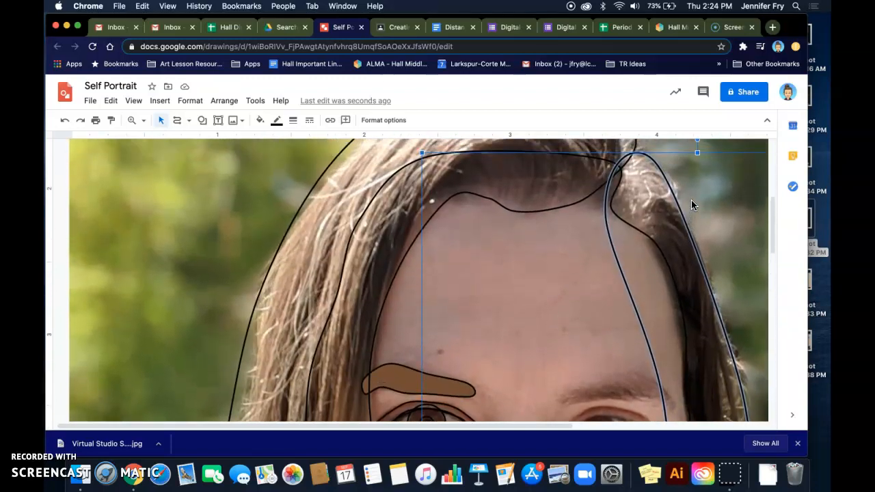
{"action": "scroll", "coordinate": [691, 200], "scroll_direction": "down", "scroll_amount": 3}
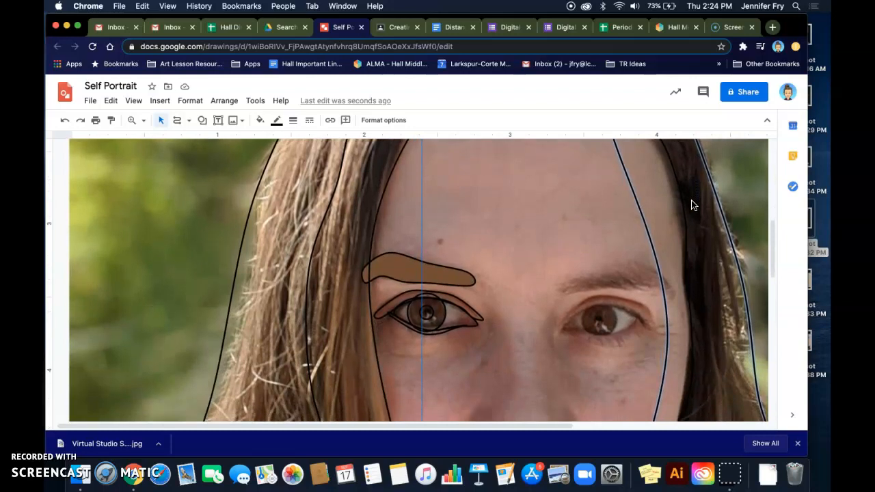
{"action": "left_click", "coordinate": [224, 100]}
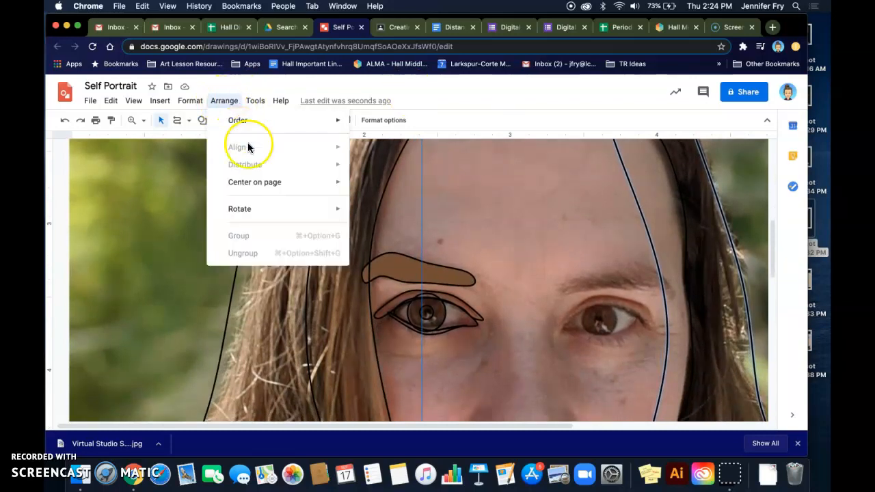
Send the hair outline behind the photo and fill the face shape light peach
{"action": "mouse_move", "coordinate": [324, 123]}
{"action": "left_click", "coordinate": [385, 178]}
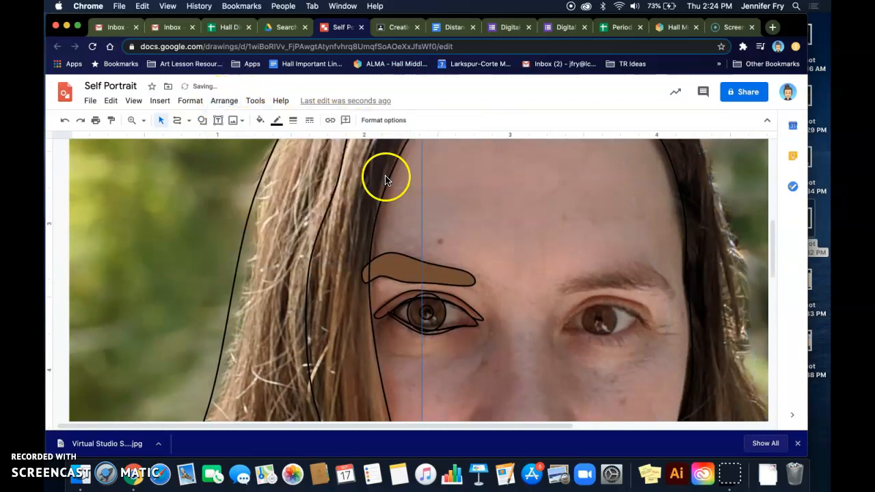
{"action": "left_click", "coordinate": [681, 214]}
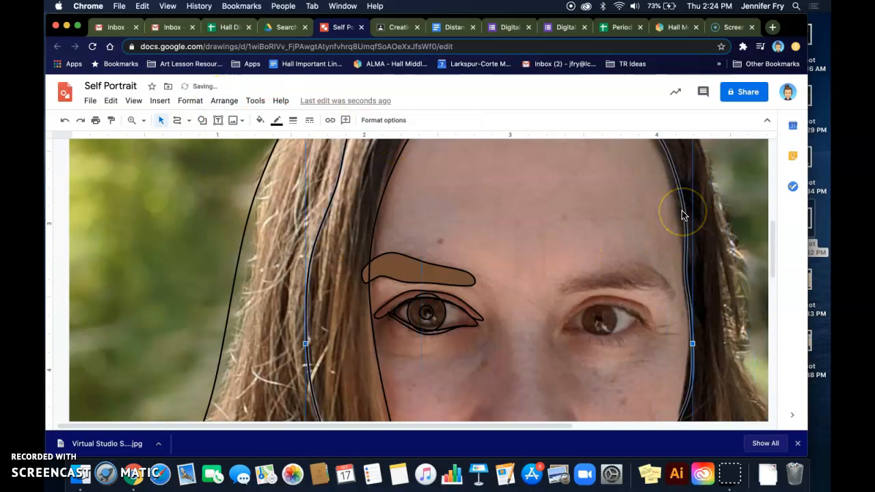
{"action": "left_click", "coordinate": [260, 121]}
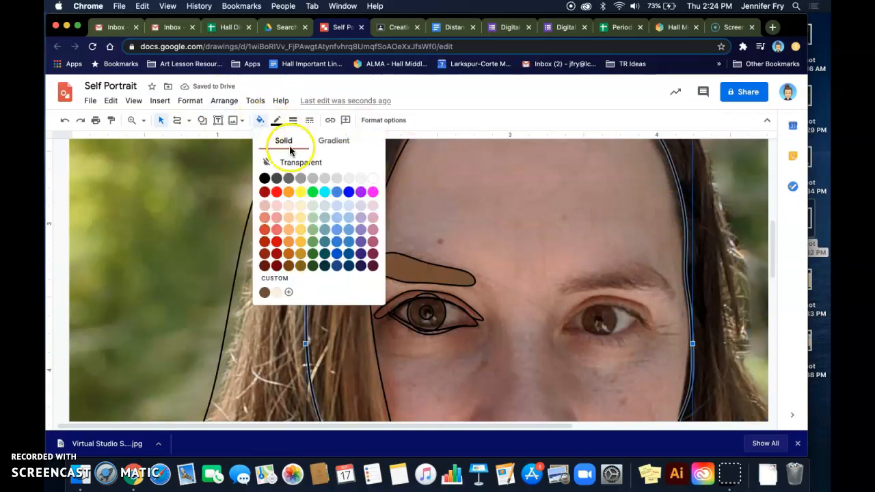
{"action": "left_click", "coordinate": [292, 205]}
{"action": "scroll", "coordinate": [422, 270], "scroll_direction": "down", "scroll_amount": 2}
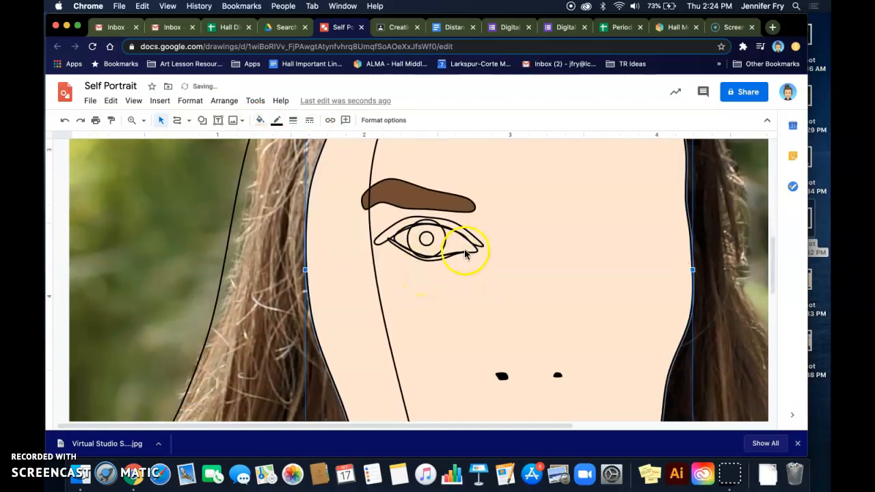
{"action": "left_click", "coordinate": [473, 251]}
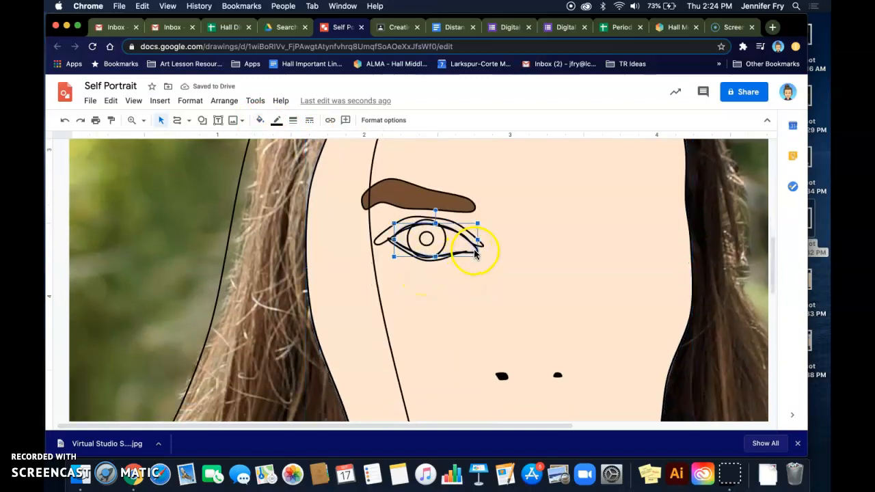
Fill the eye white and the larger eyelid shape light peach
{"action": "left_click", "coordinate": [260, 121]}
{"action": "left_click", "coordinate": [374, 179]}
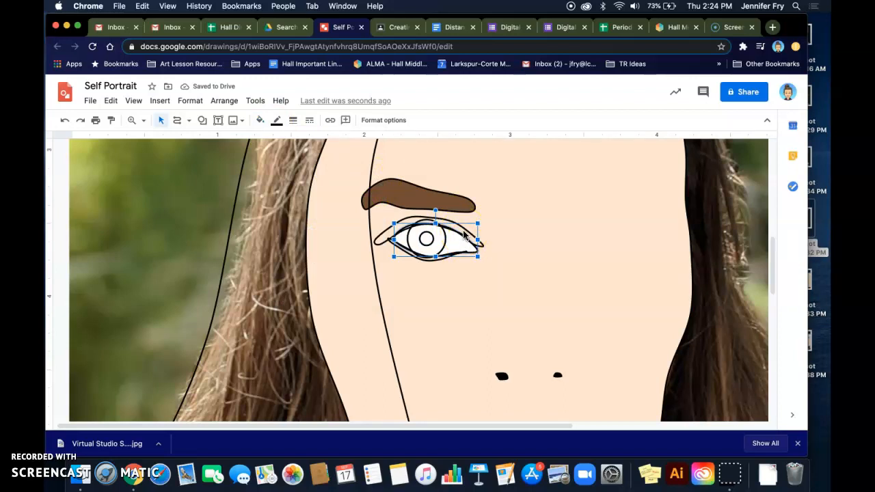
{"action": "left_click", "coordinate": [465, 234]}
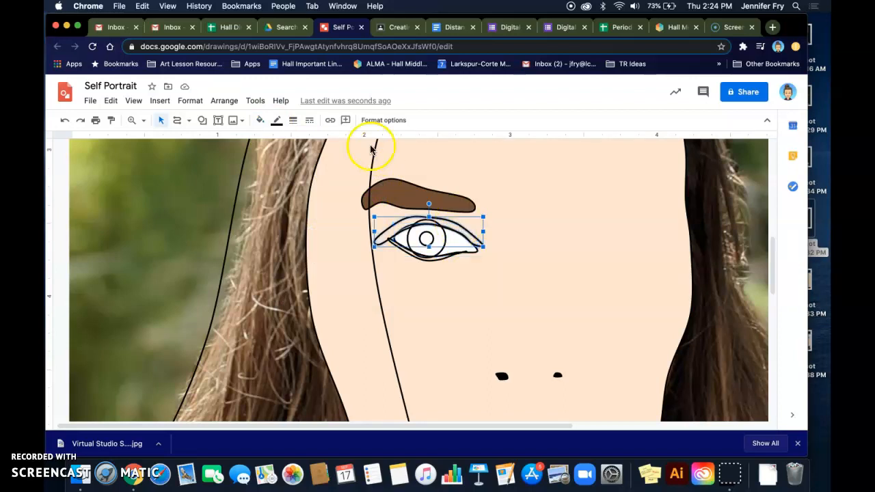
{"action": "left_click", "coordinate": [260, 121]}
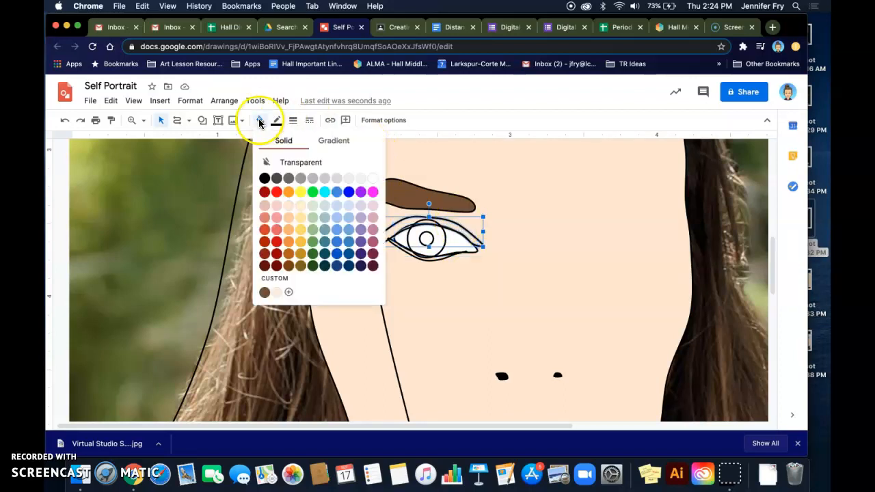
{"action": "left_click", "coordinate": [288, 218]}
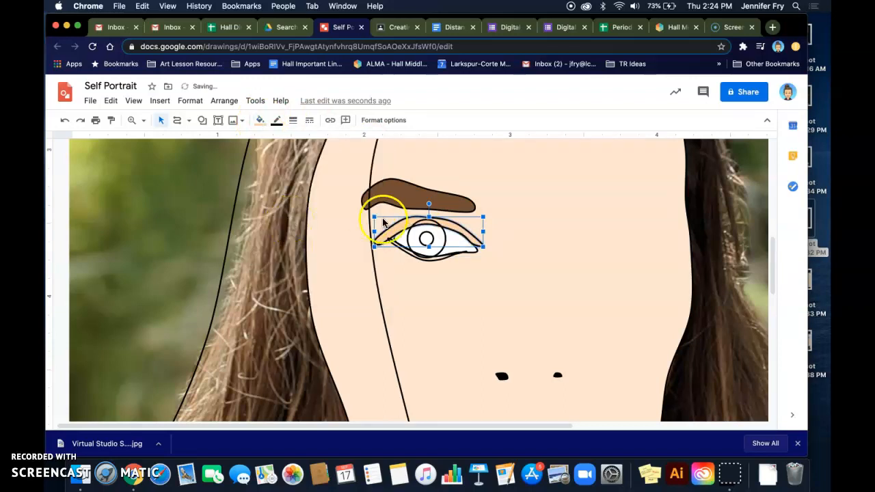
Change the eye-white shape's fill colour, then select the iris circle for colouring
{"action": "left_click", "coordinate": [439, 259]}
{"action": "left_click", "coordinate": [259, 120]}
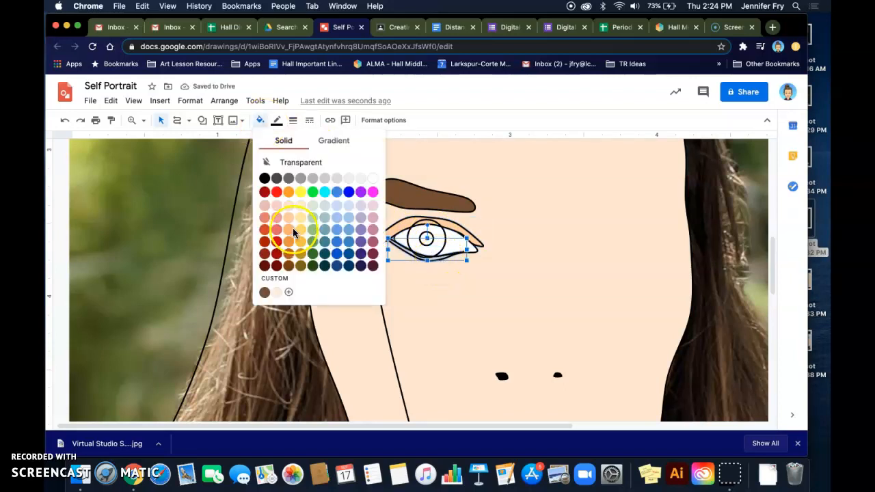
{"action": "left_click", "coordinate": [288, 230]}
{"action": "left_click", "coordinate": [443, 236]}
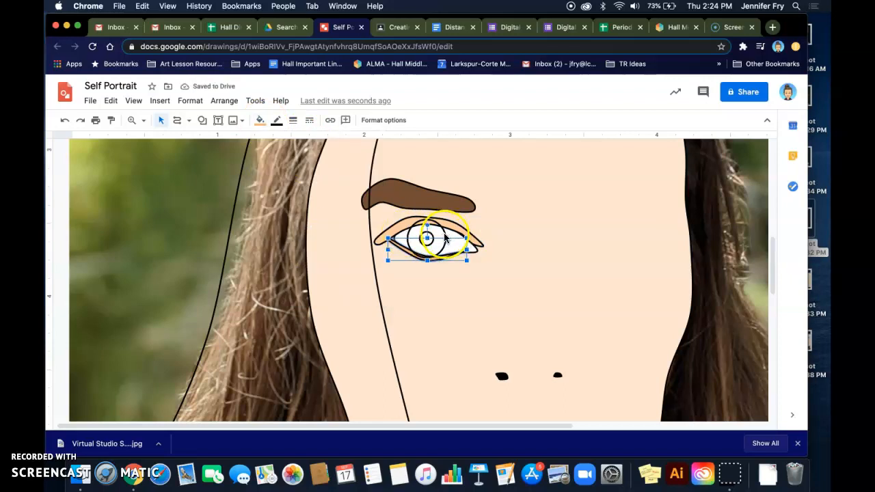
{"action": "left_click", "coordinate": [438, 239]}
{"action": "left_click", "coordinate": [261, 121]}
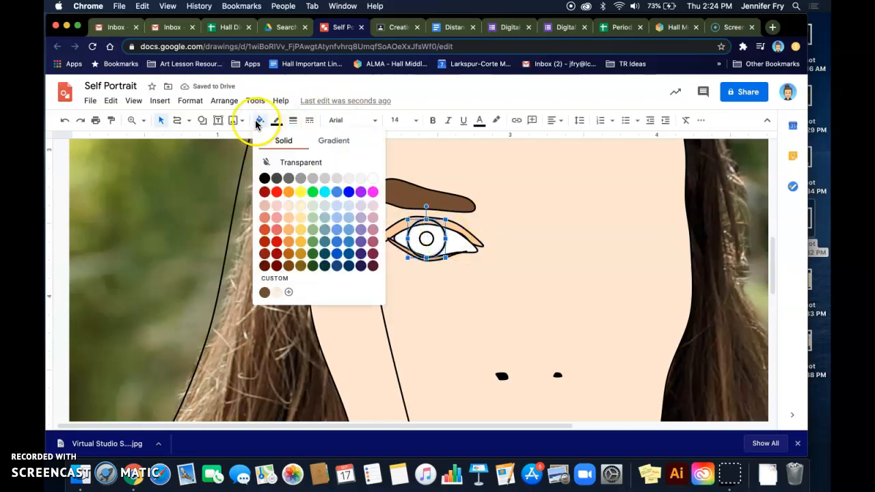
Fill the iris with the custom brown and the pupil with black
{"action": "left_click", "coordinate": [265, 292]}
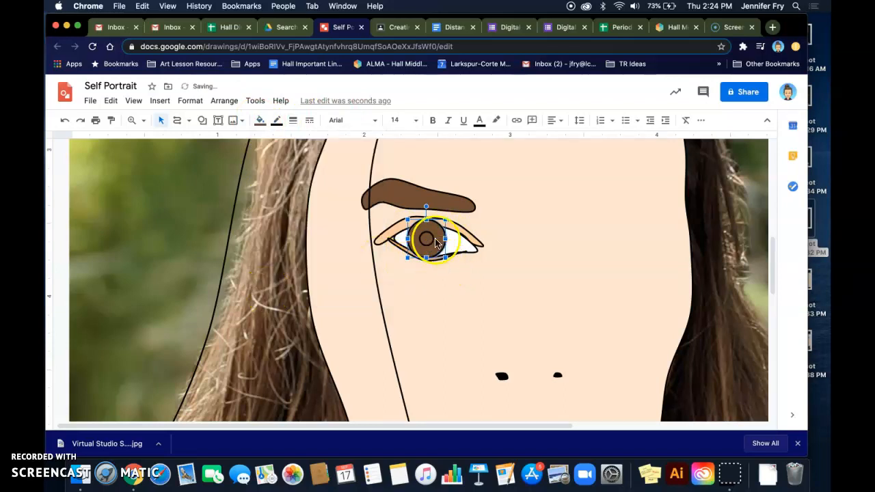
{"action": "left_click", "coordinate": [277, 121]}
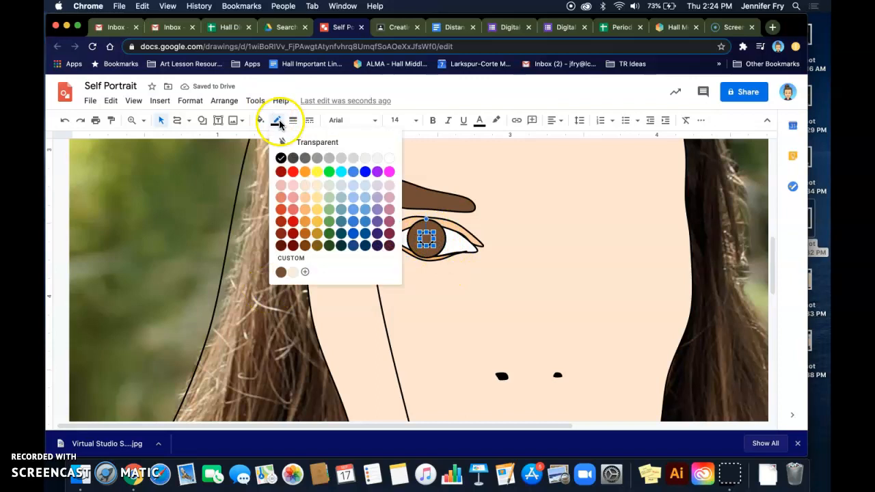
{"action": "left_click", "coordinate": [260, 122]}
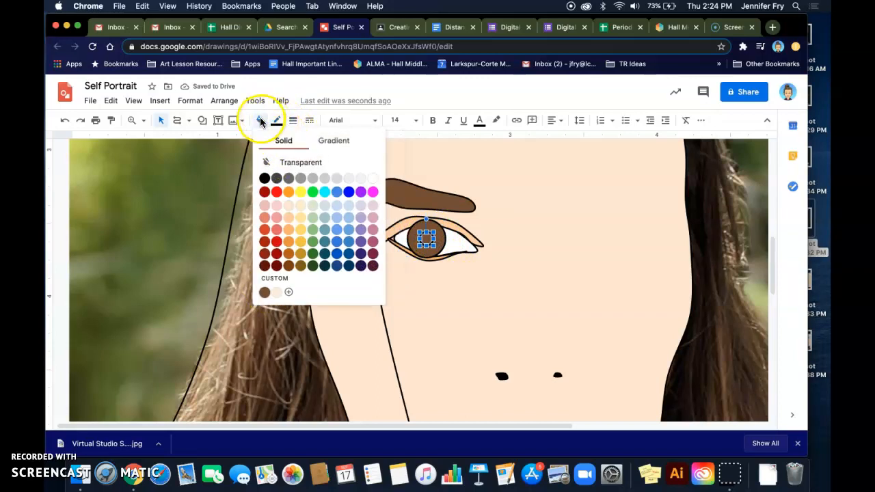
{"action": "left_click", "coordinate": [265, 179]}
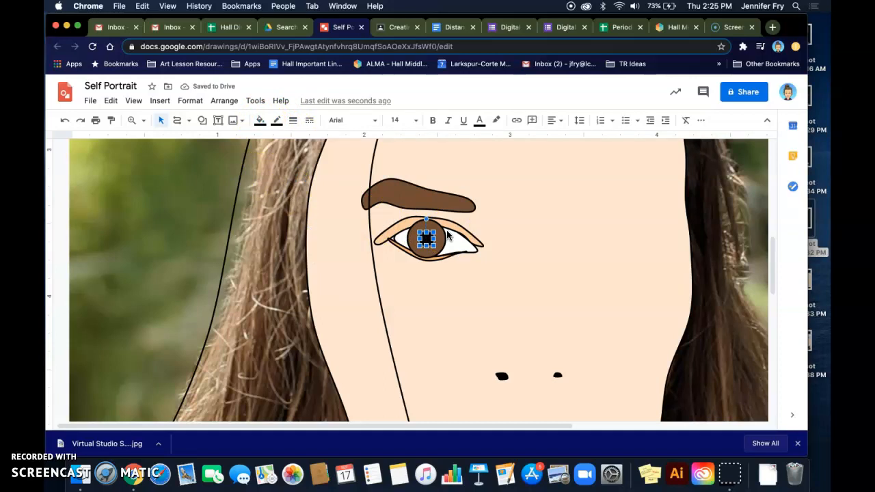
{"action": "left_click", "coordinate": [416, 230]}
{"action": "left_click", "coordinate": [435, 226]}
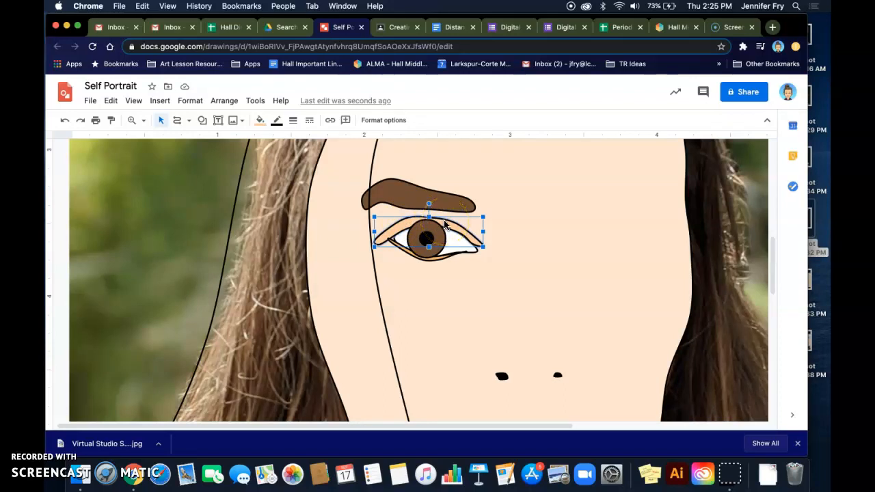
Bring the eye outline and then the inner eye shape to the front
{"action": "left_click", "coordinate": [224, 100]}
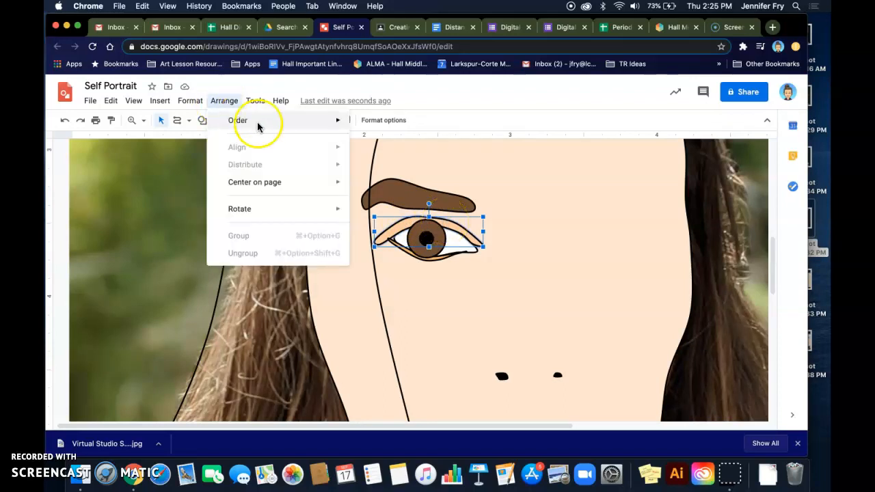
{"action": "mouse_move", "coordinate": [261, 123]}
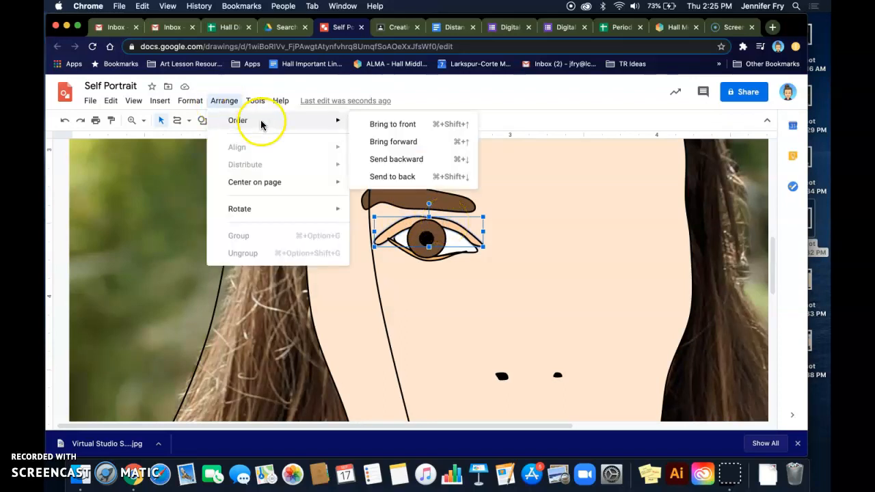
{"action": "left_click", "coordinate": [391, 125]}
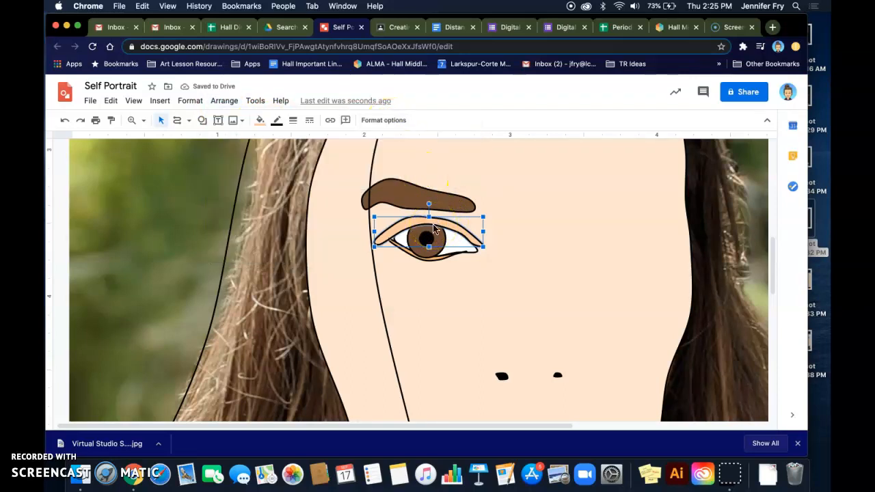
{"action": "left_click", "coordinate": [433, 264]}
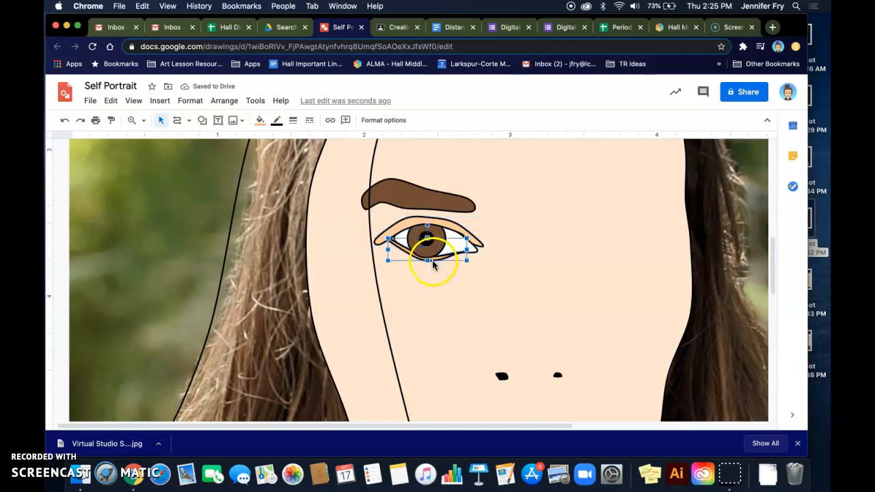
{"action": "left_click", "coordinate": [227, 100]}
{"action": "mouse_move", "coordinate": [255, 101]}
{"action": "mouse_move", "coordinate": [253, 121]}
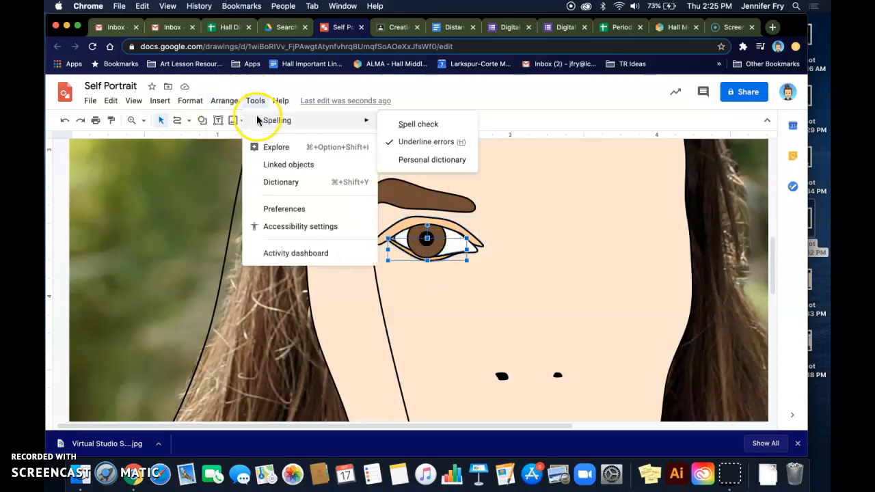
{"action": "mouse_move", "coordinate": [225, 101]}
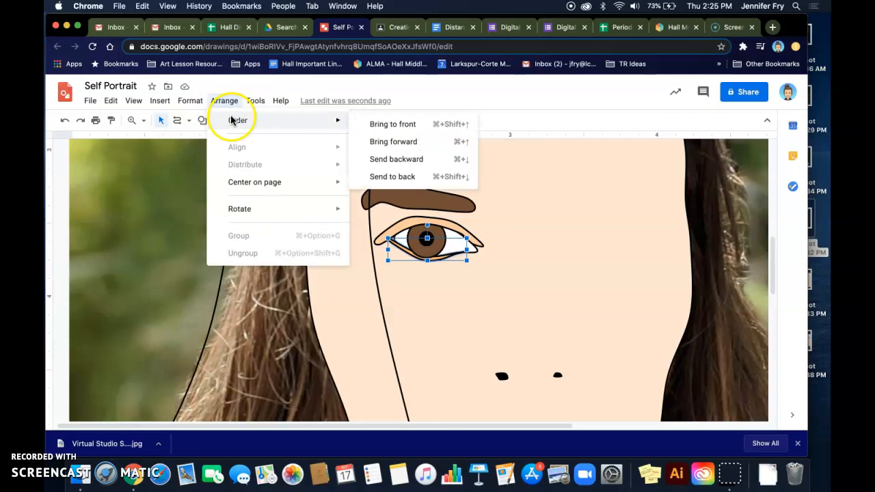
{"action": "left_click", "coordinate": [391, 124]}
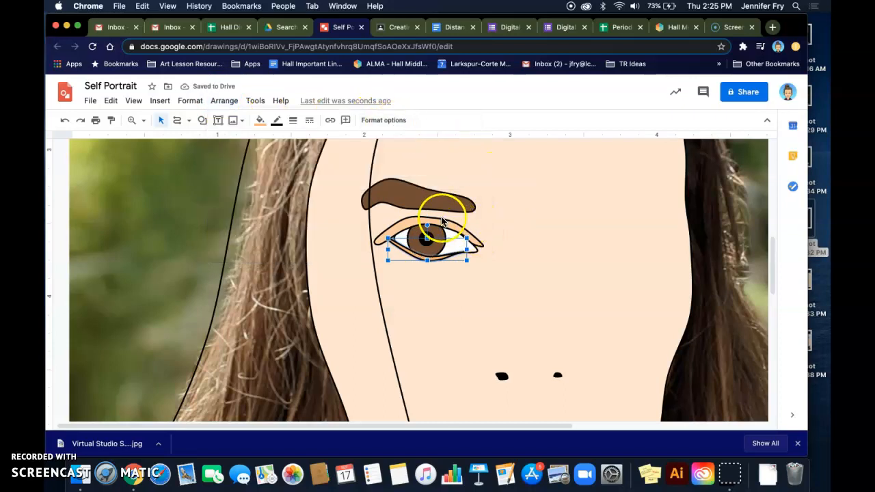
{"action": "left_click", "coordinate": [457, 232]}
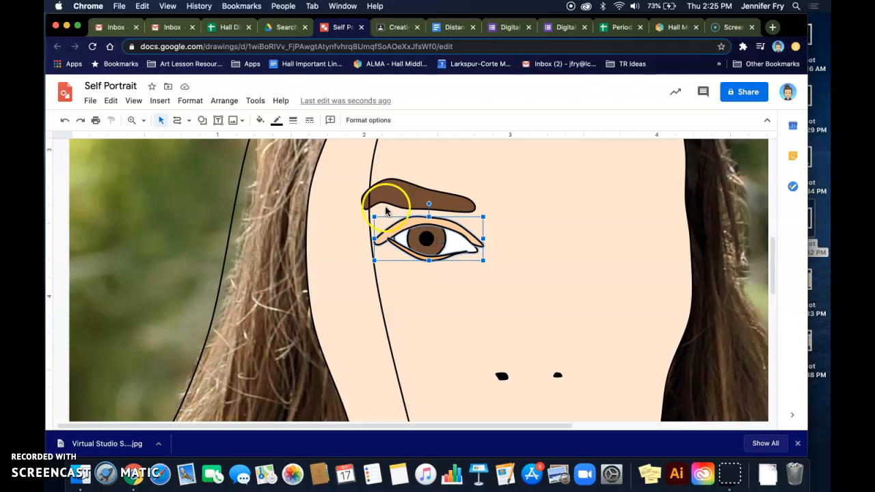
Set the eye outline's border colour to transparent
{"action": "left_click", "coordinate": [276, 121]}
{"action": "left_click", "coordinate": [304, 144]}
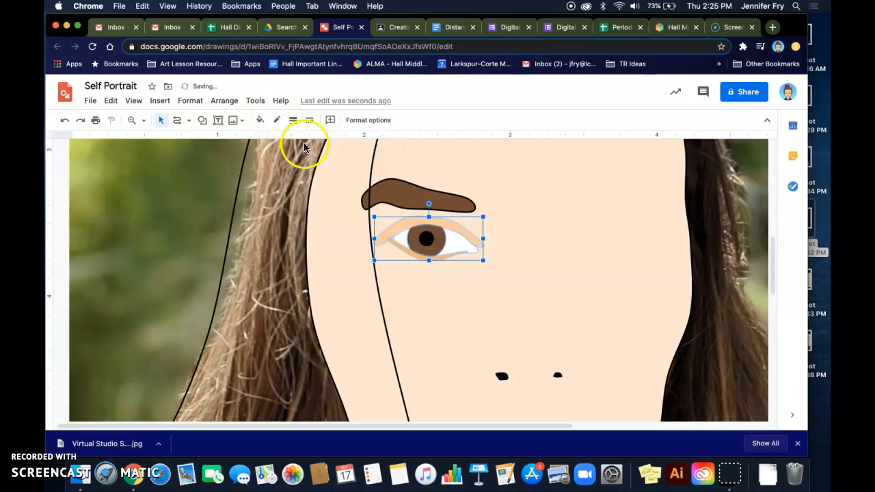
{"action": "left_click", "coordinate": [494, 189]}
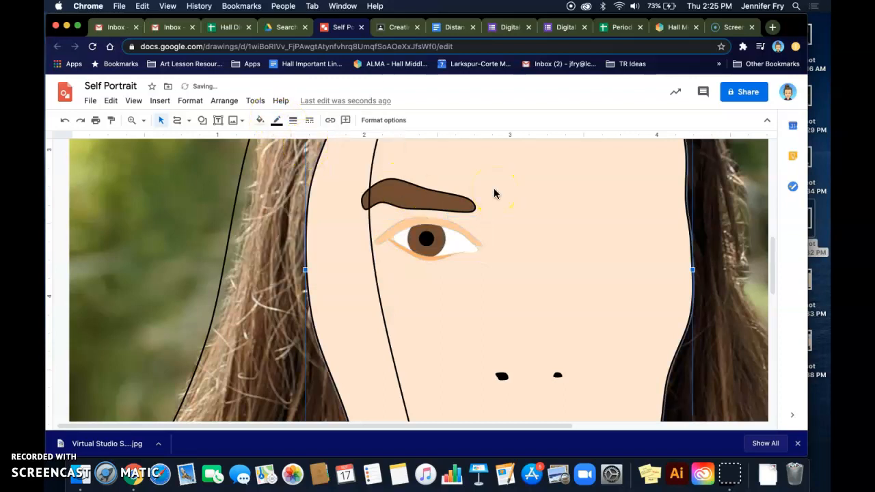